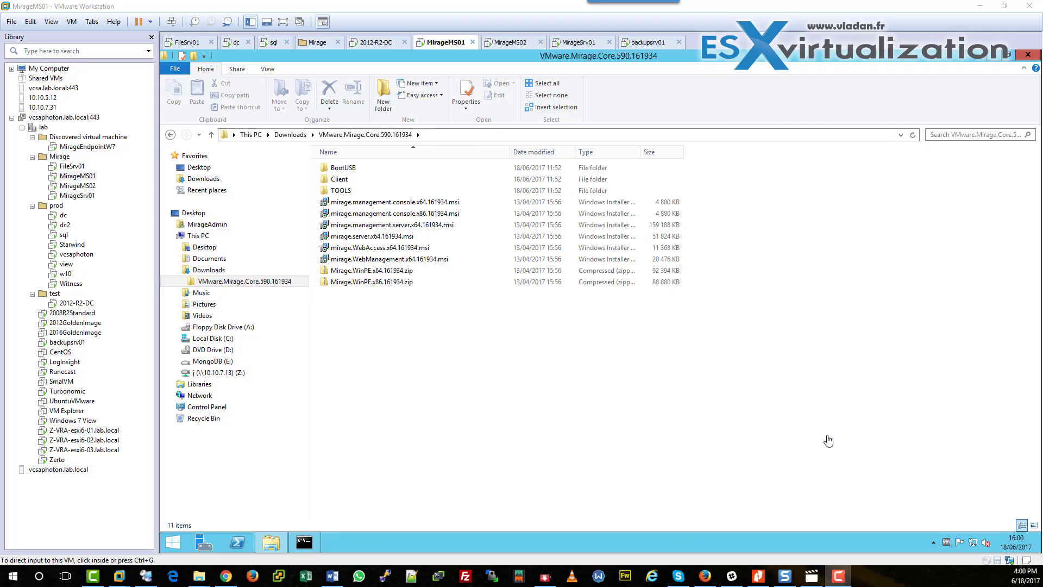
Step: Select mirage.management.server.x64.161934.msi in the VMware.Mirage.Core.590.161934 folder
click(411, 205)
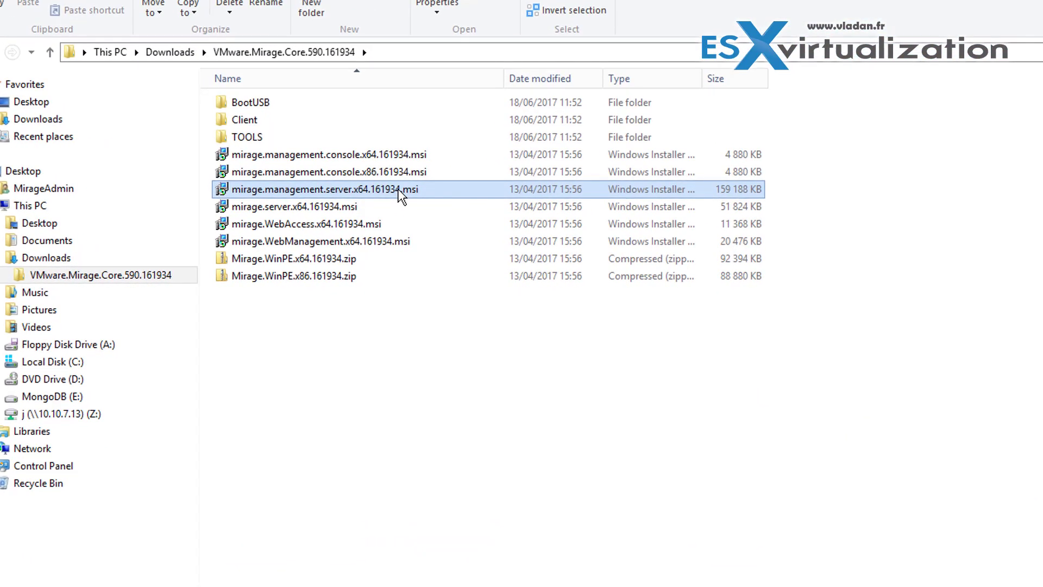
Step: Run the management server installer as a different domain user and accept the license terms
right_click(409, 200)
click(439, 262)
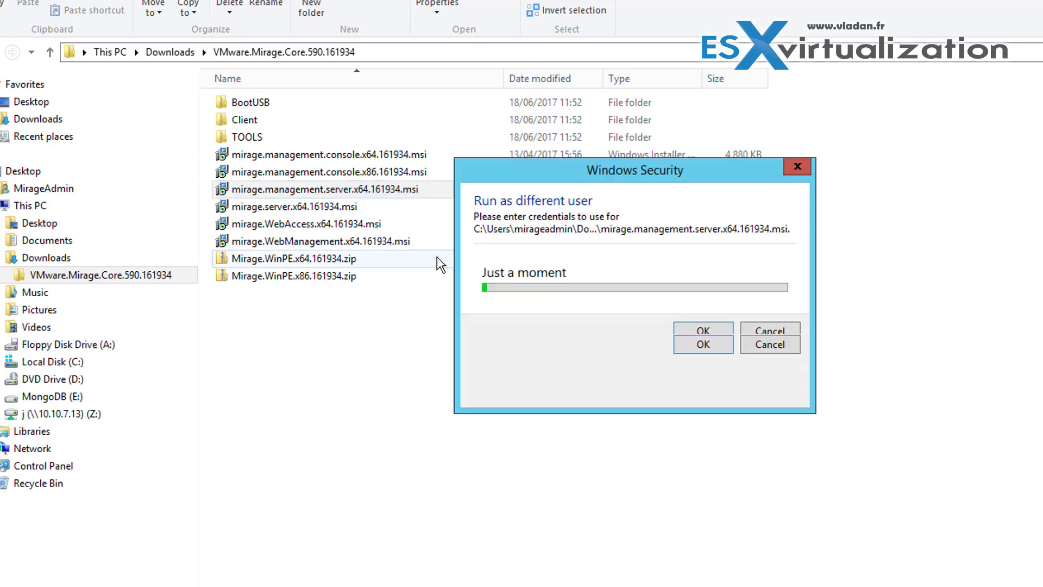
text(mira)
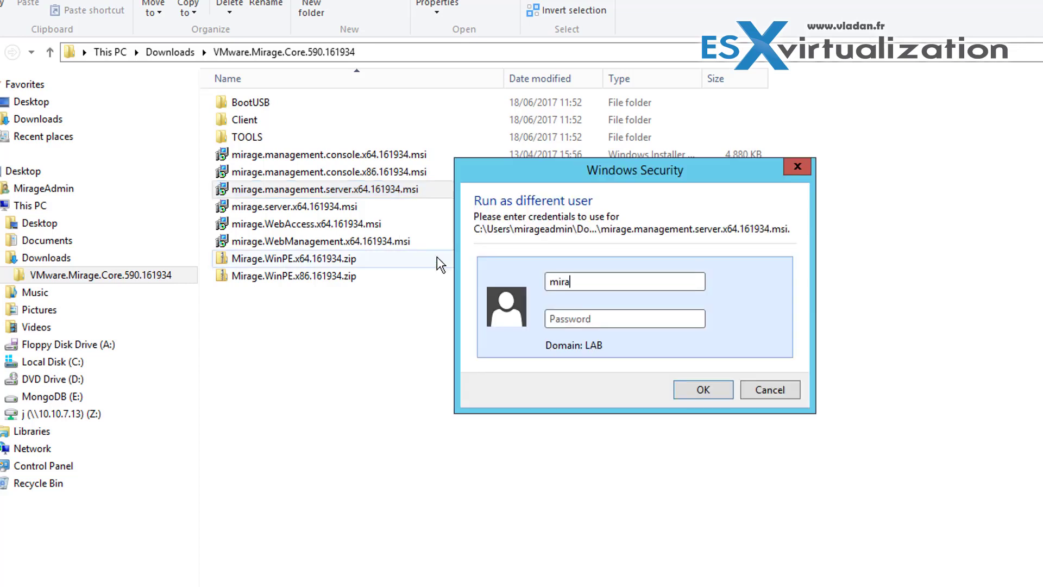
text(geadmin)
key(Tab)
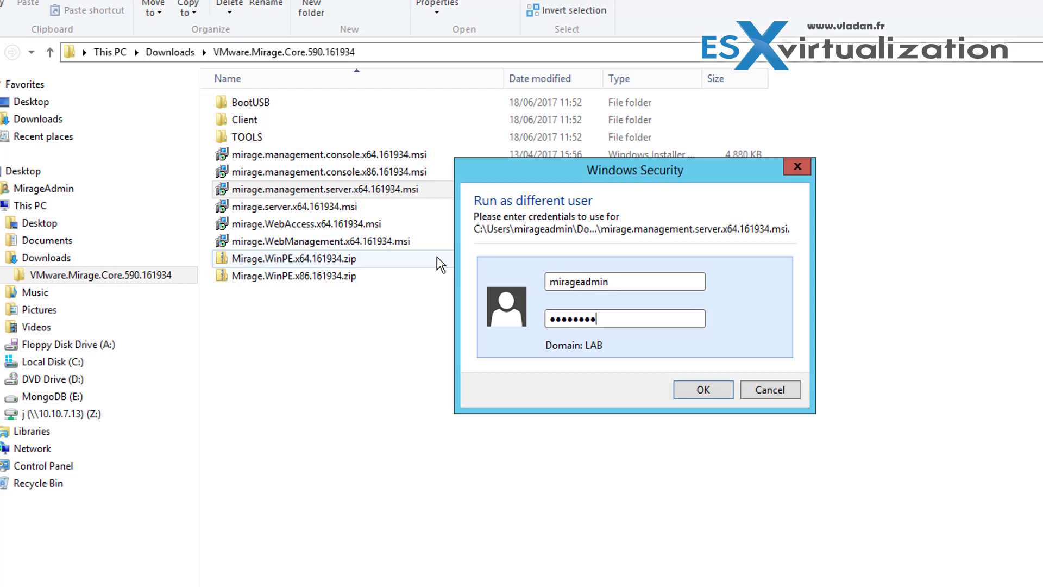
key(Return)
click(694, 316)
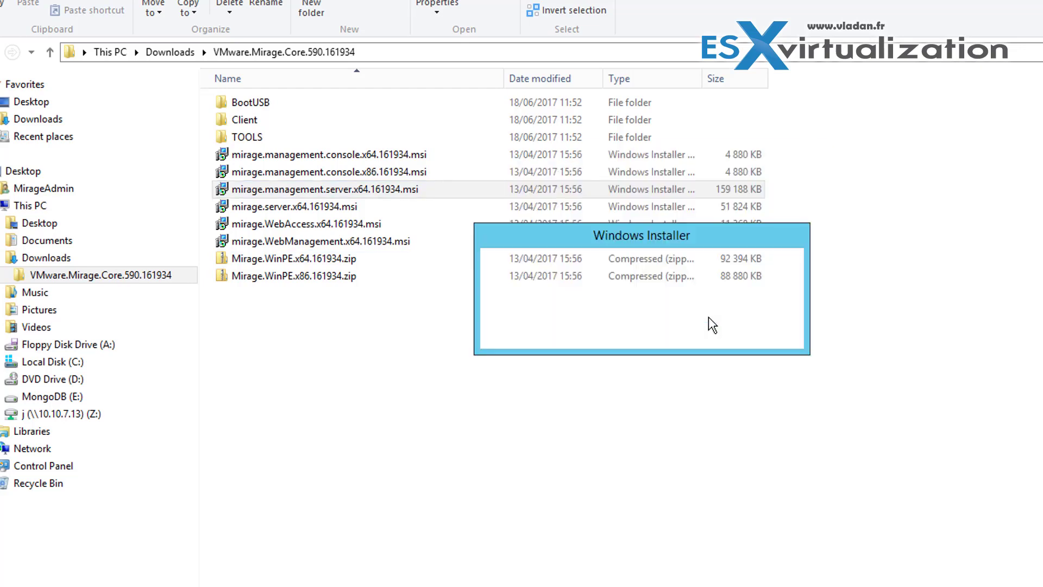
click(727, 426)
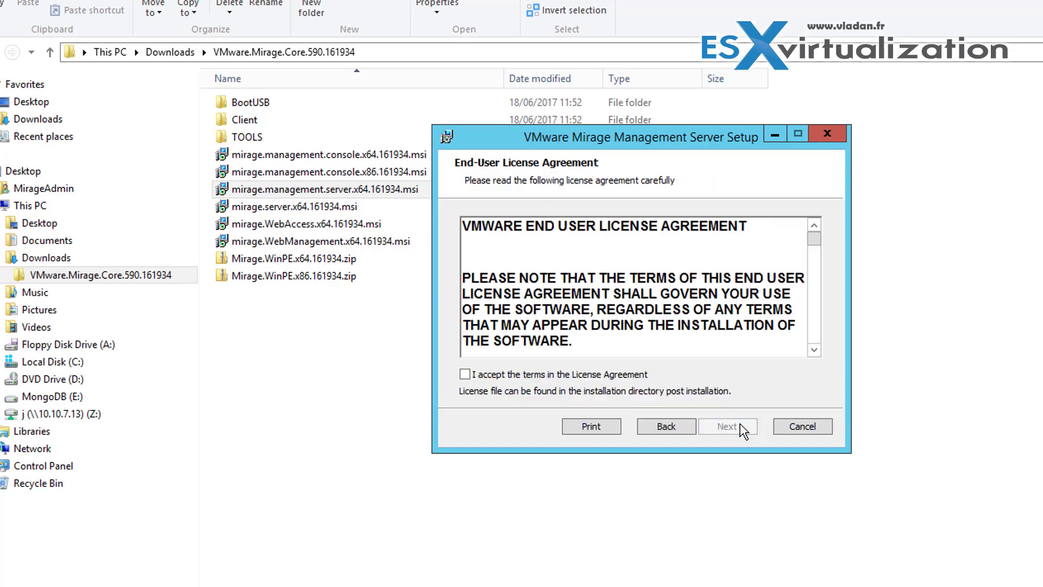
click(555, 375)
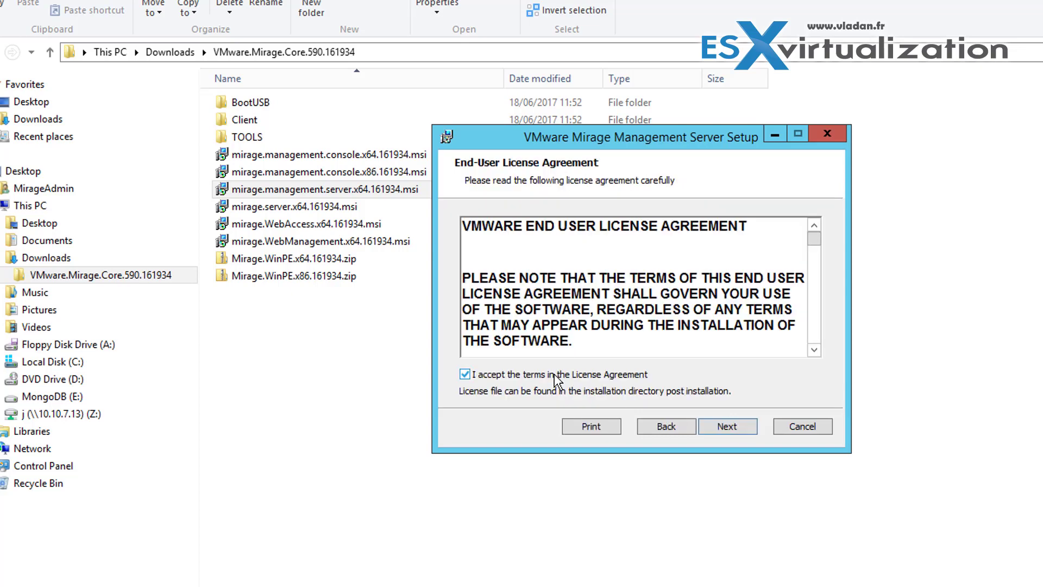
Step: Use SQL\SQL2014, enable new storage areas, and begin replacing the path with \\FileSrv01\E$\MirageVolume
click(743, 422)
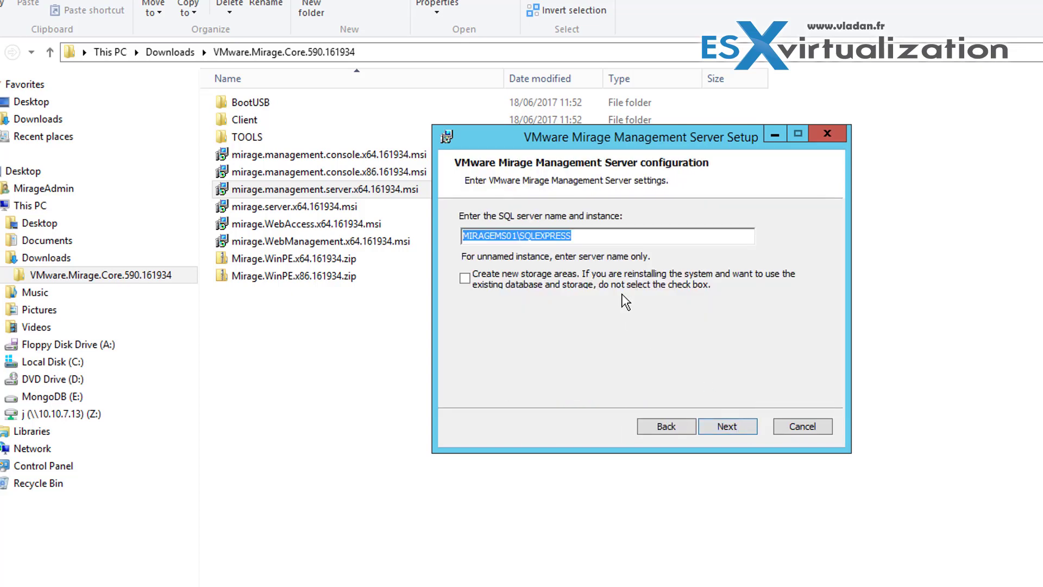
key(BackSpace)
text(SQ)
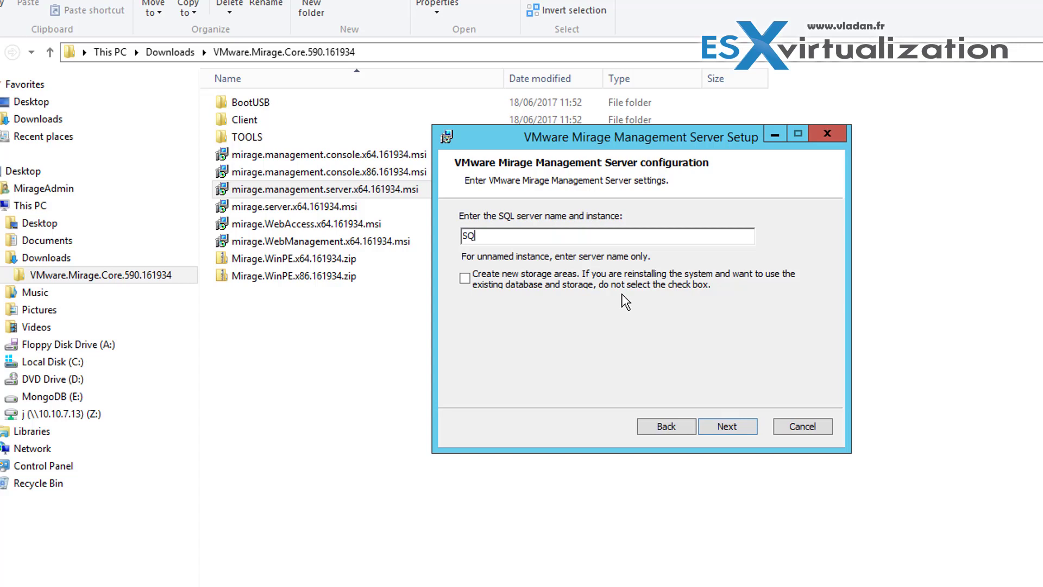
text(L\)
text(SQL20)
text(14)
click(464, 278)
drag(474, 334, 693, 334)
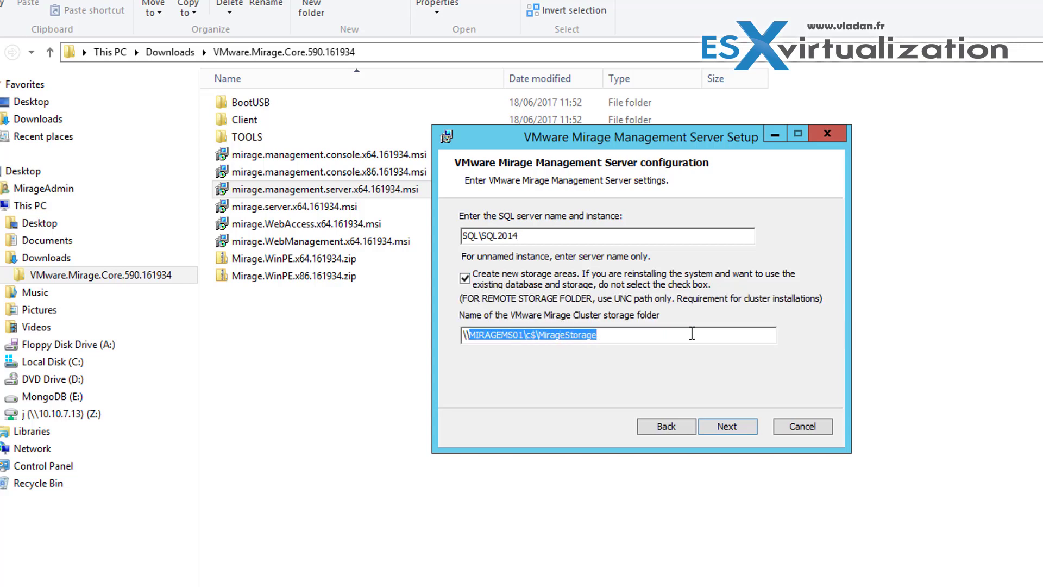
key(BackSpace)
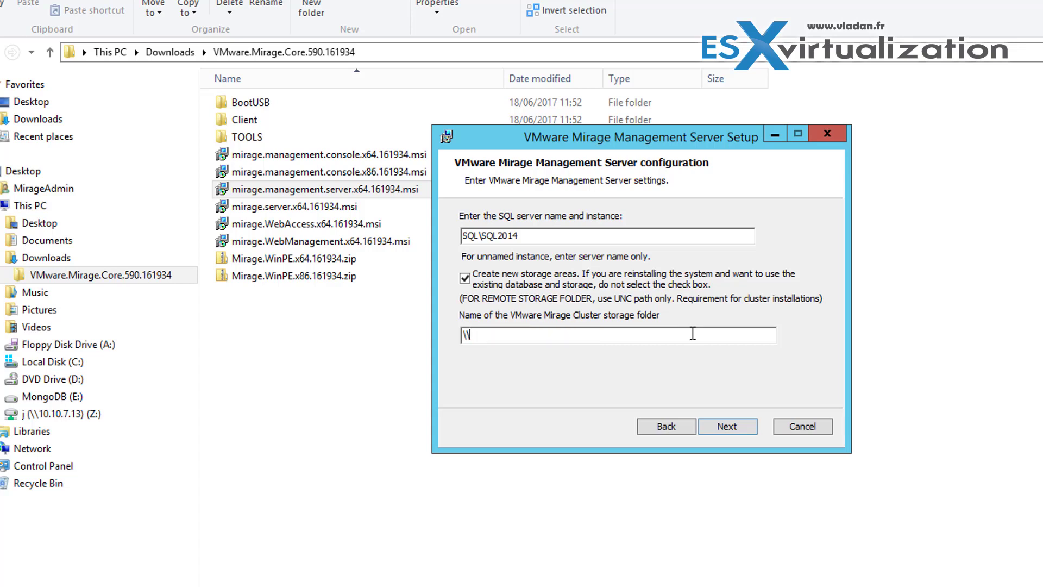
text(FileS)
text(rv01)
text(\)
text(E)
text($\)
text(Mirage)
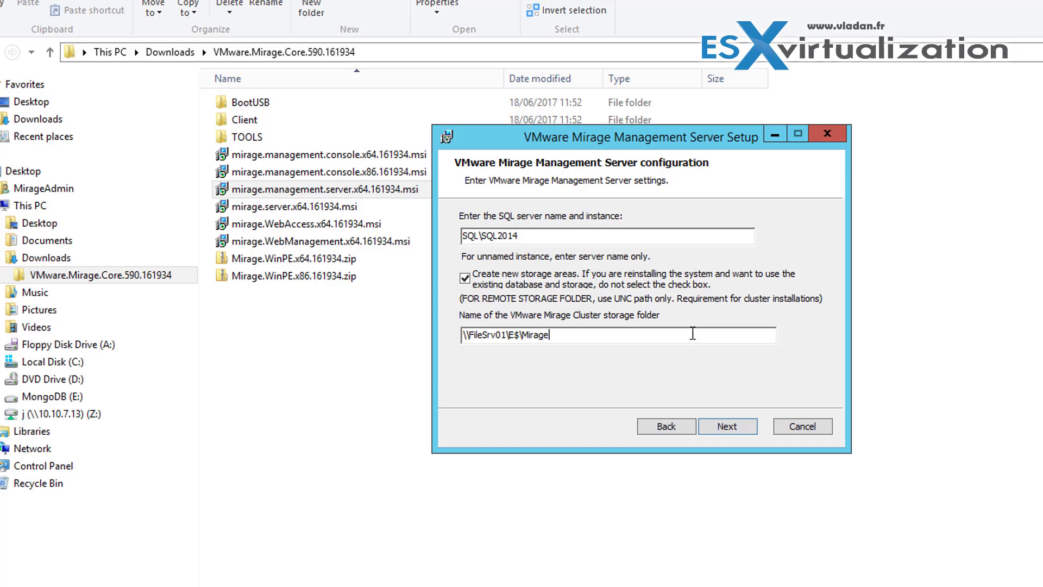
text(Volume)
Step: Change the MongoDB database location drive from C to E (E:\Program Files\Wanova)
click(727, 426)
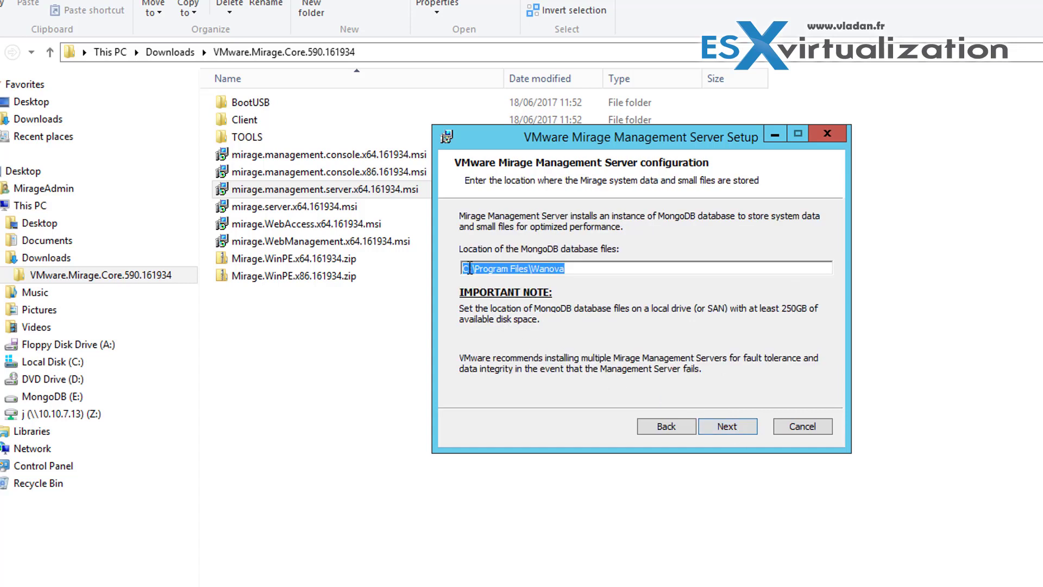
drag(468, 268, 462, 269)
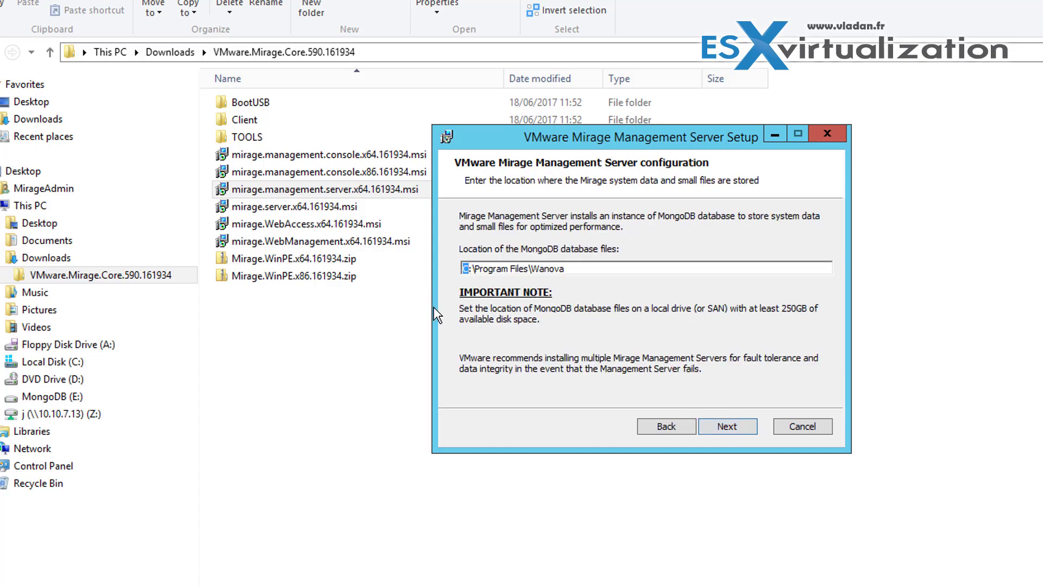
text(E)
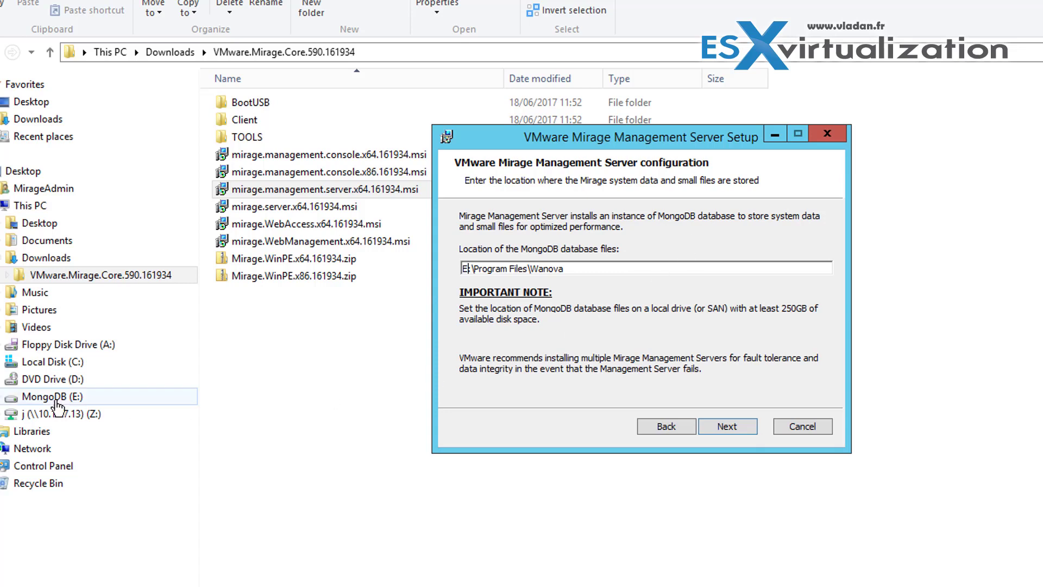
Step: Enter the service account password and LAB\MirageAdmins as the administrators group
click(741, 429)
click(510, 318)
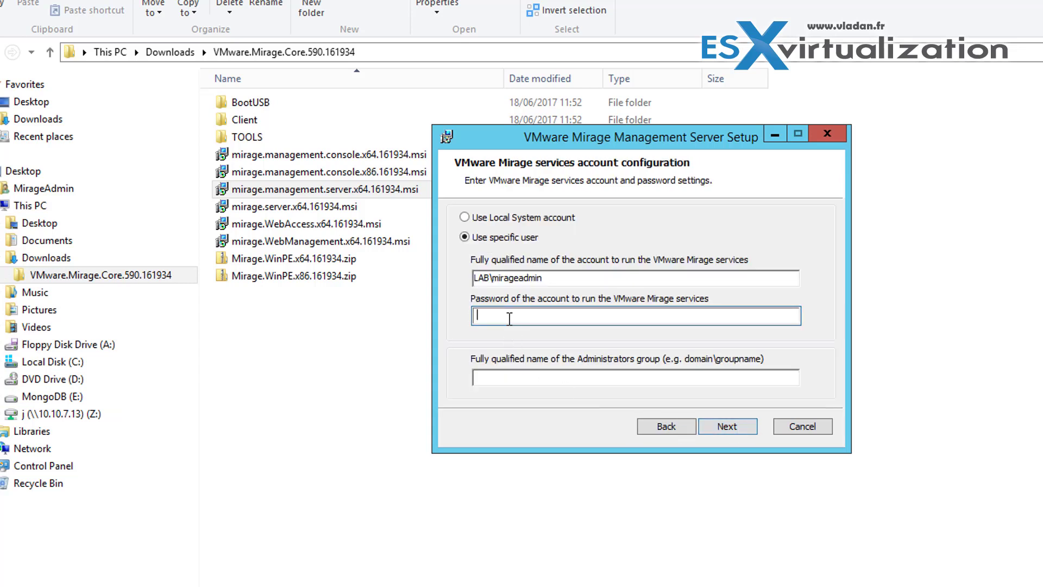
text(*********)
click(593, 377)
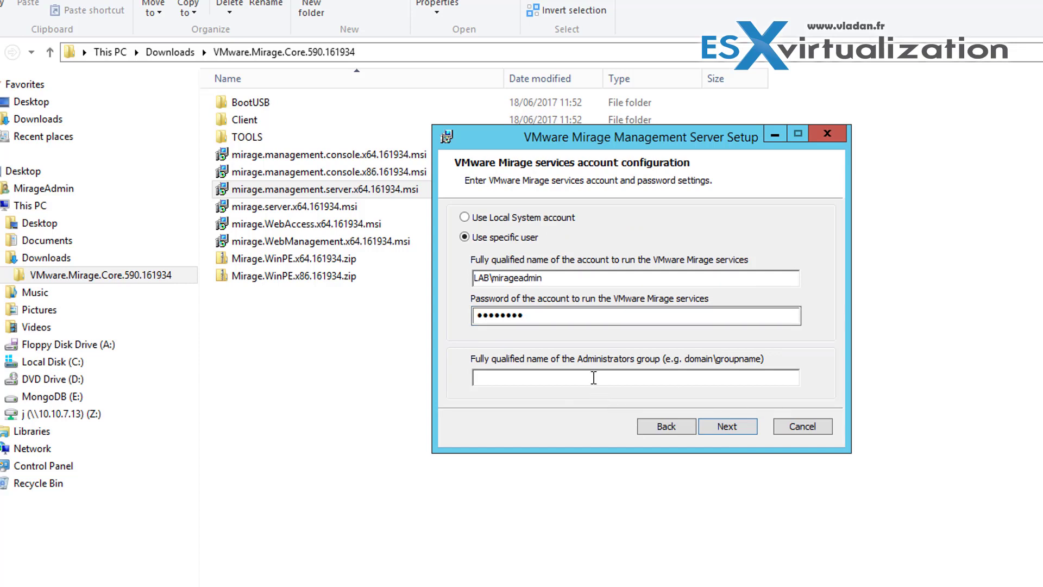
text(LAB)
text(\)
text(MirageAdm)
text(ins)
click(744, 430)
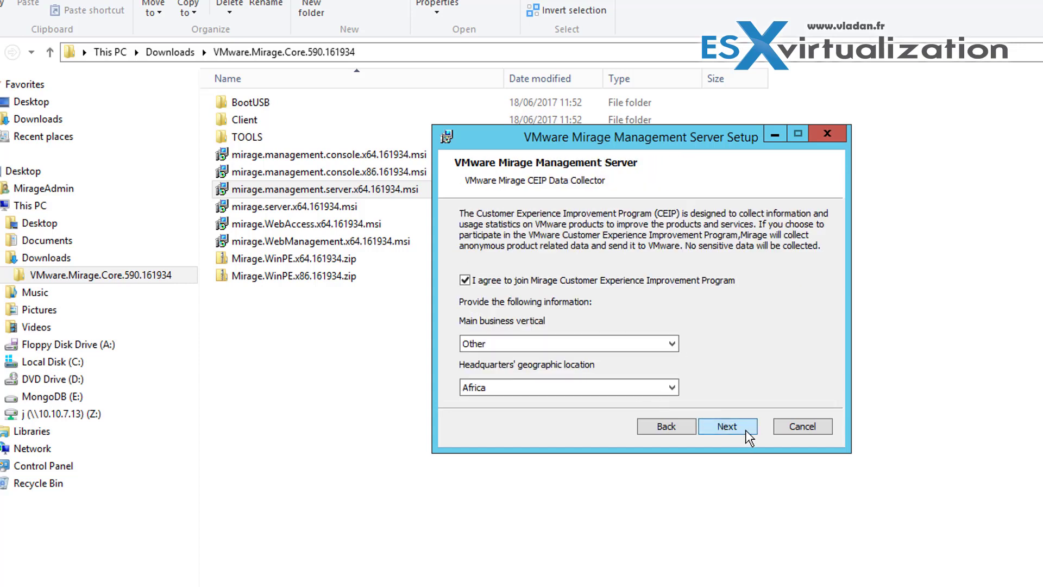
Step: Choose Education as the main business vertical and advance to ready-to-install
click(613, 342)
click(599, 369)
click(753, 426)
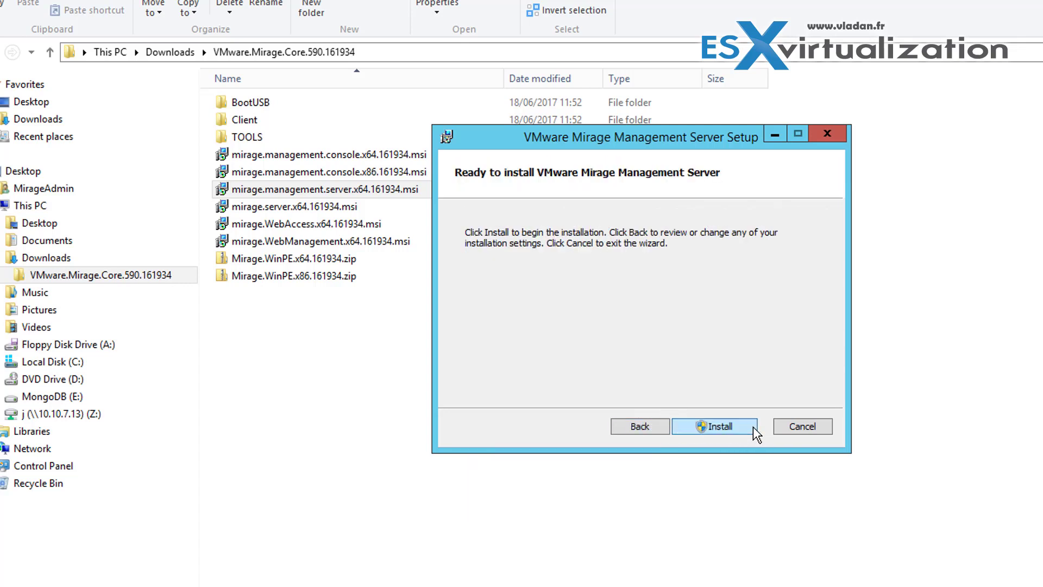
Step: Install and wait for 'Management Server has been installed successfully'
click(748, 426)
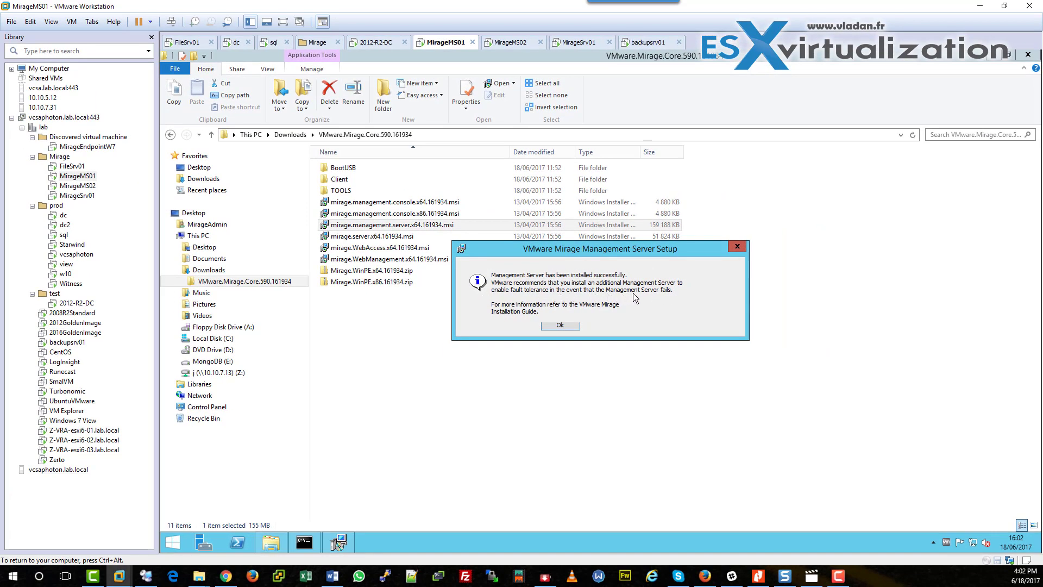
Step: Dismiss the success message and finish the MirageMS01 setup wizard
click(571, 325)
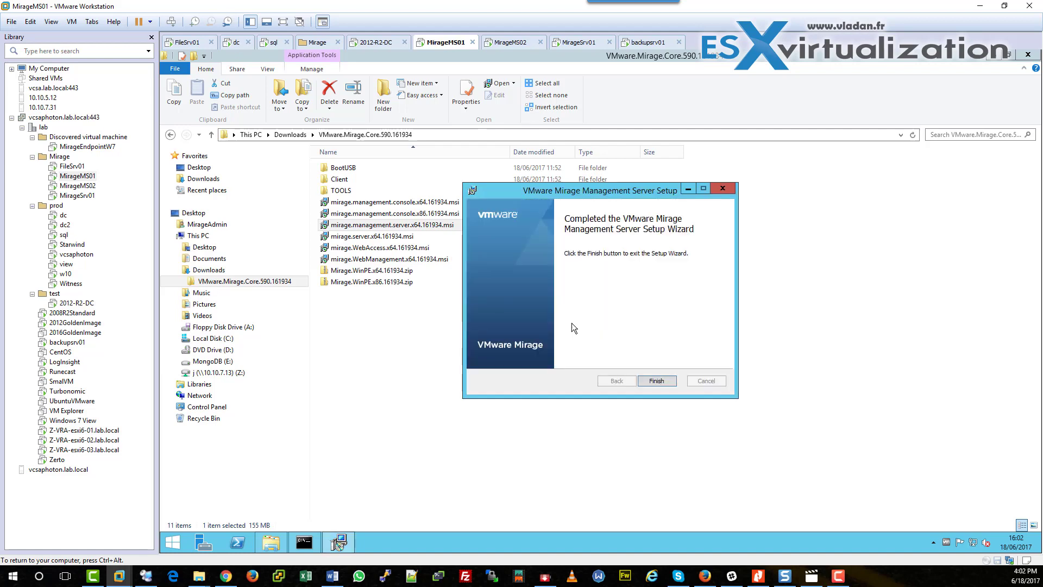
click(673, 382)
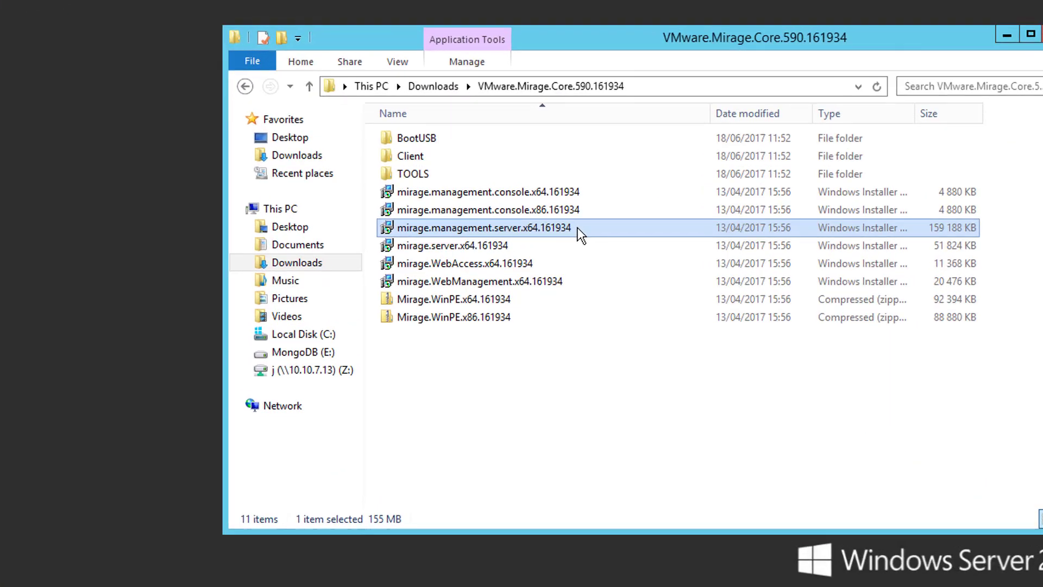
Step: Launch the management server .msi on MirageMS02 as the mirageadmin domain user
right_click(564, 255)
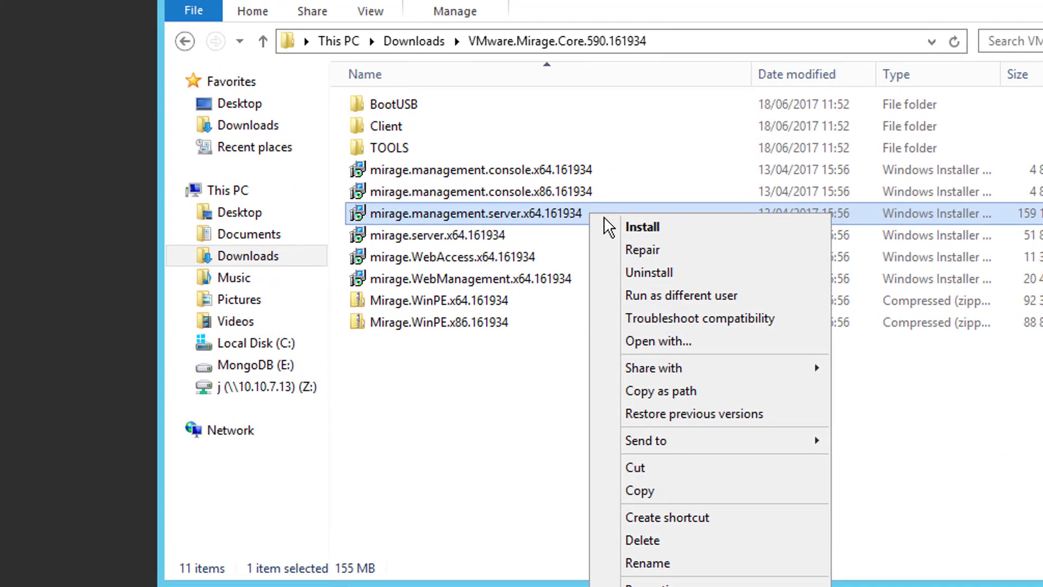
click(642, 295)
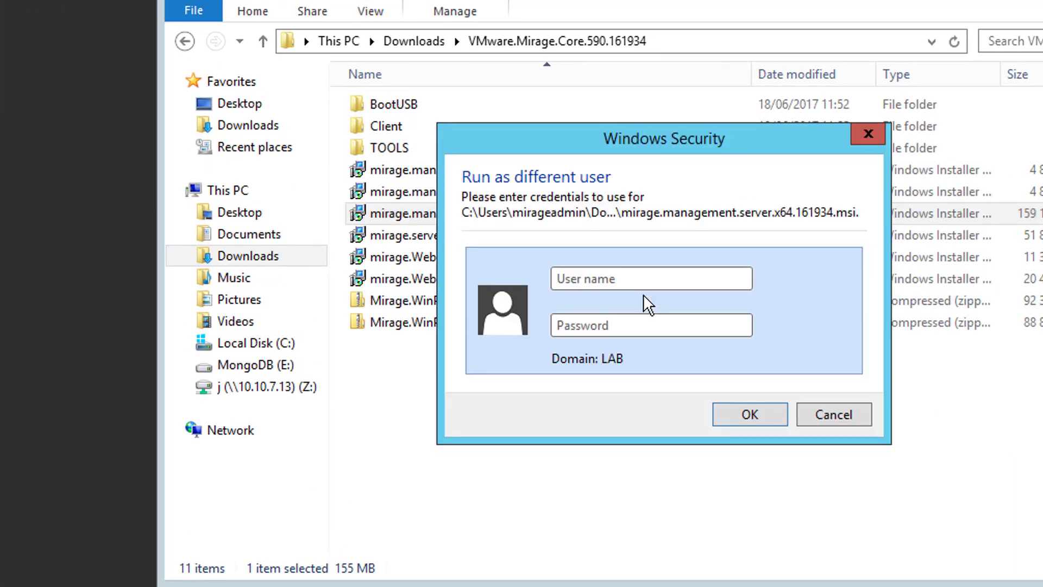
text(mirageadm)
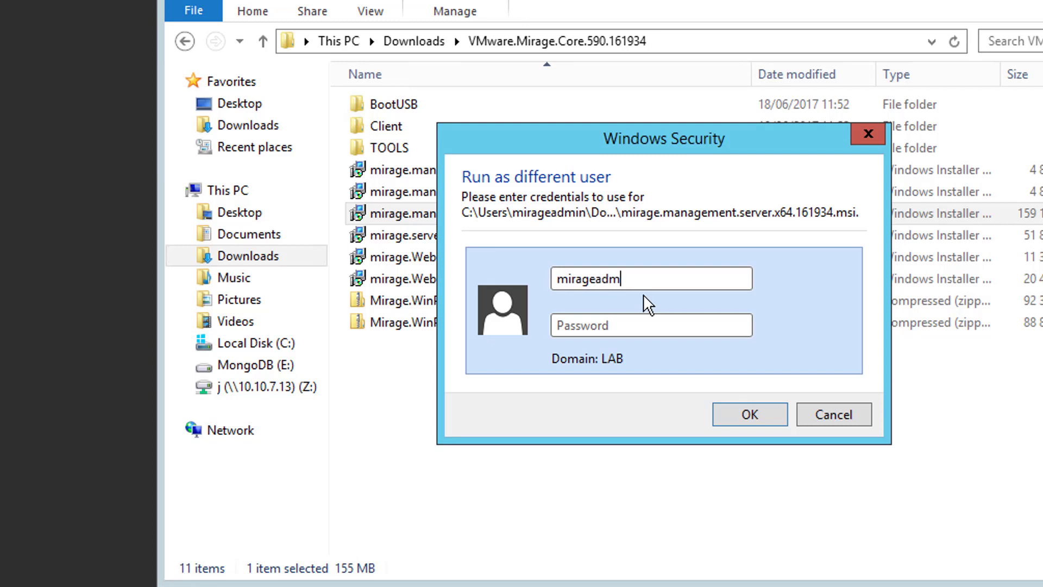
text(in)
key(Tab)
text(P)
text(*********)
key(Return)
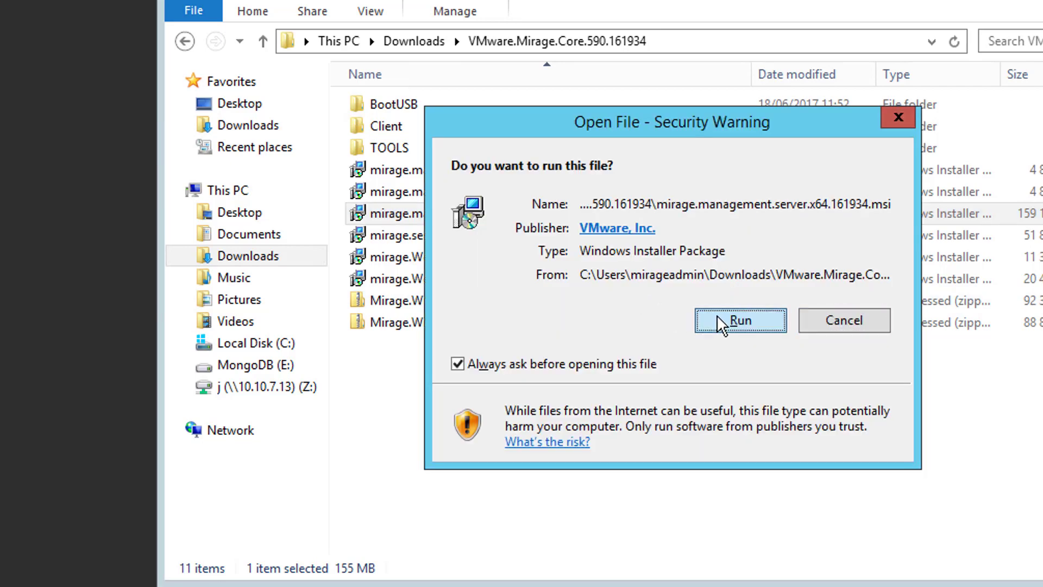
click(733, 317)
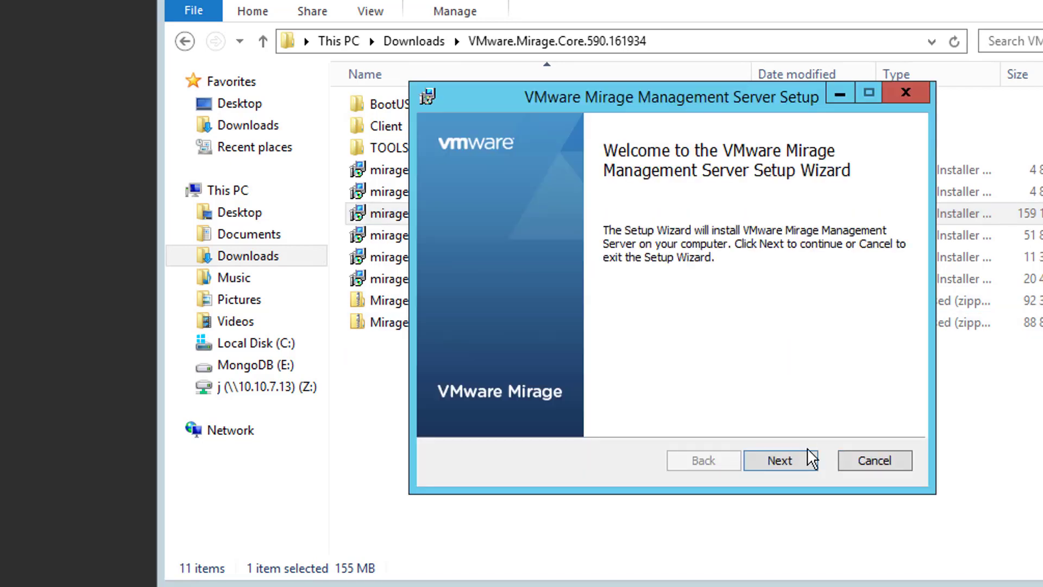
Step: Accept the license terms and set SQL\SQL2014 as the SQL instance, without new storage areas
click(810, 460)
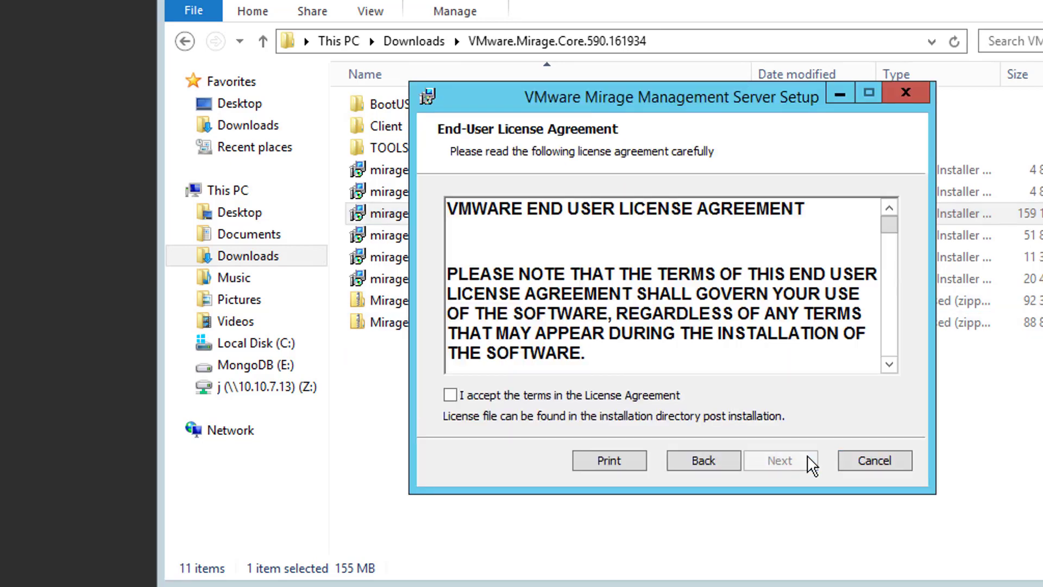
click(679, 394)
click(777, 461)
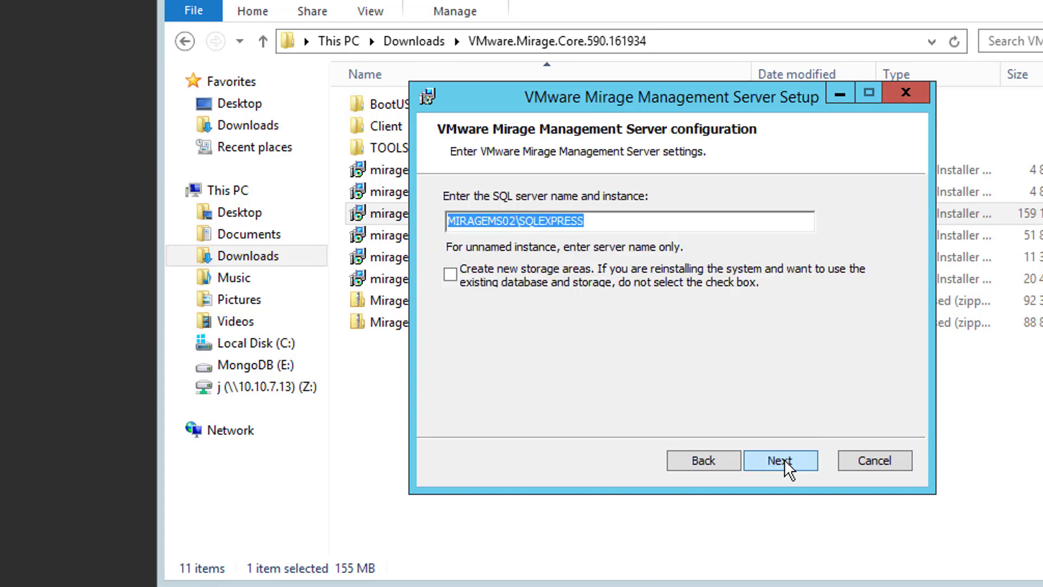
text(SQ)
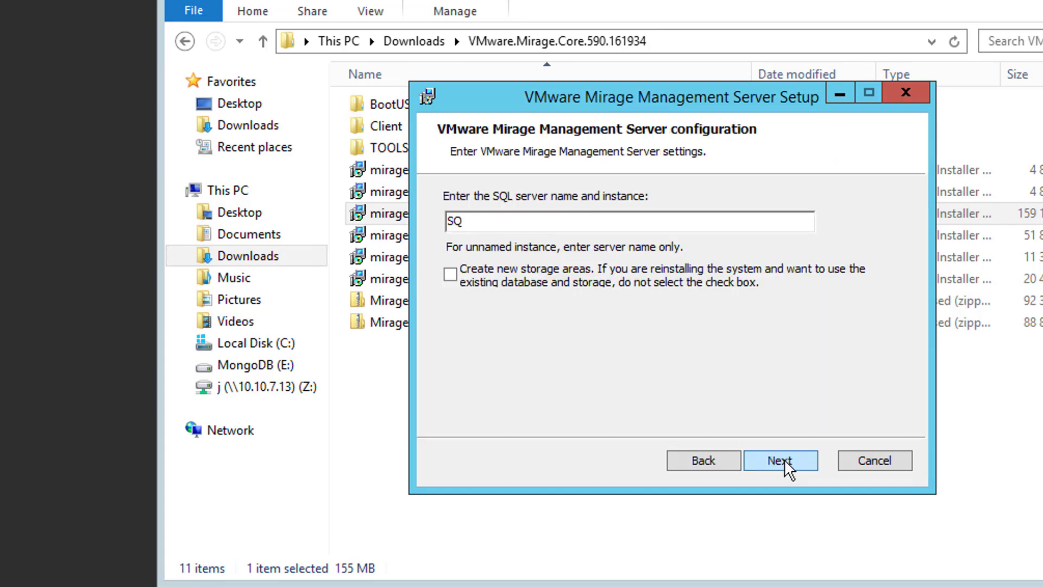
text(L\)
text(SQL)
text(2014)
click(802, 461)
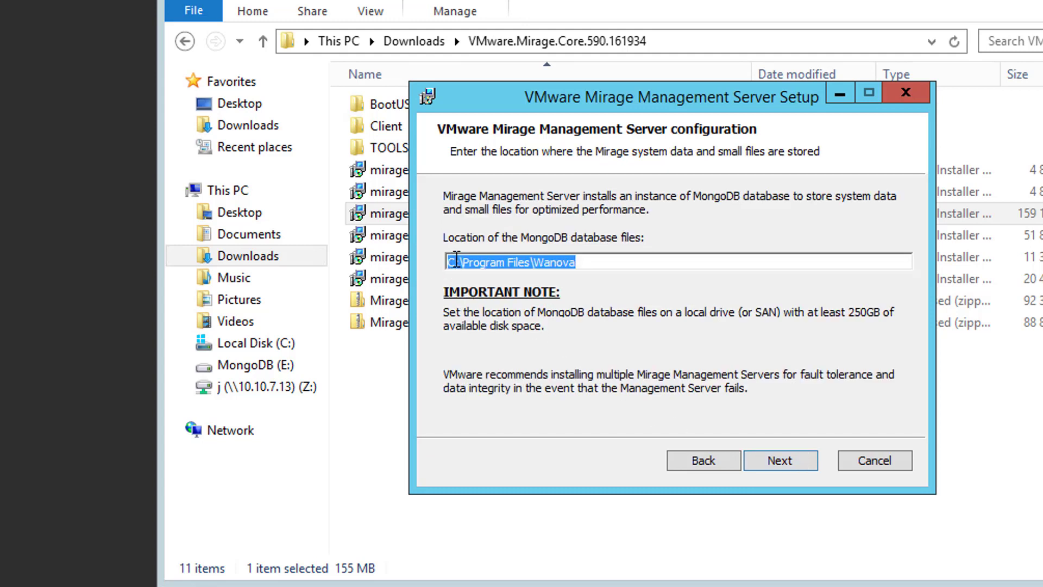
Step: Move the MongoDB path to drive E and enter the service account password
drag(454, 262, 446, 261)
text(E)
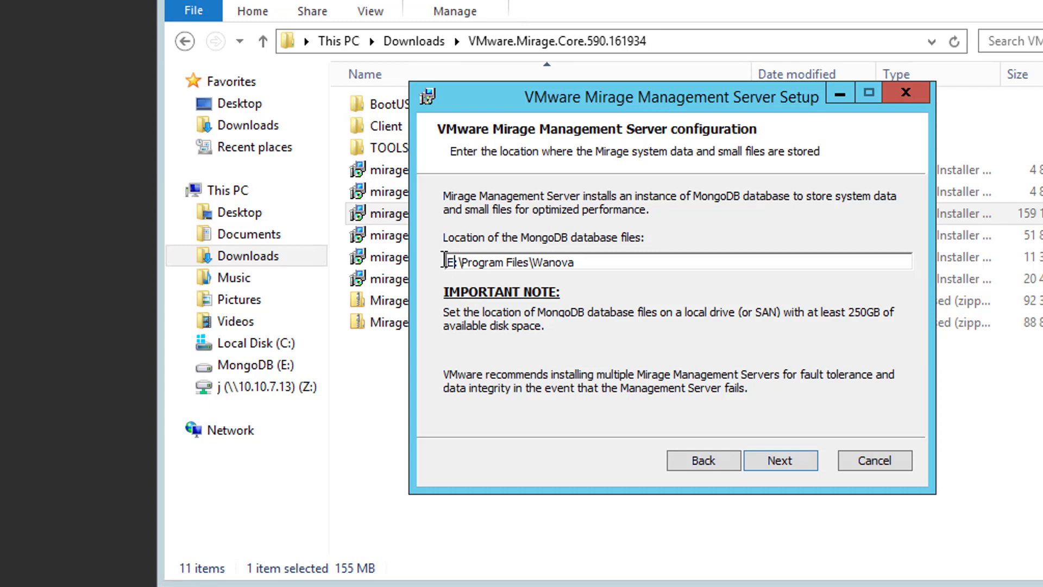
click(813, 471)
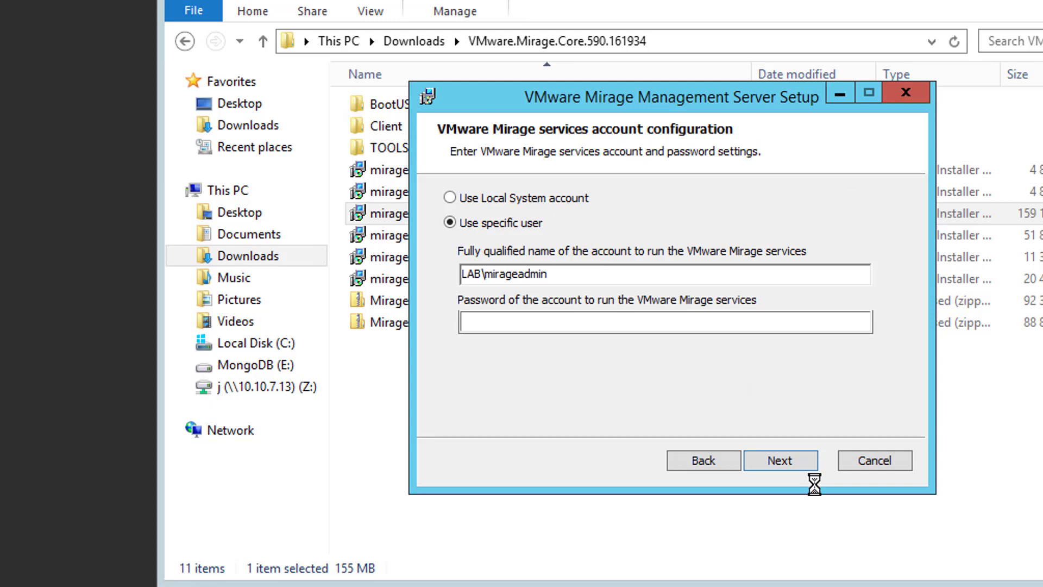
click(531, 320)
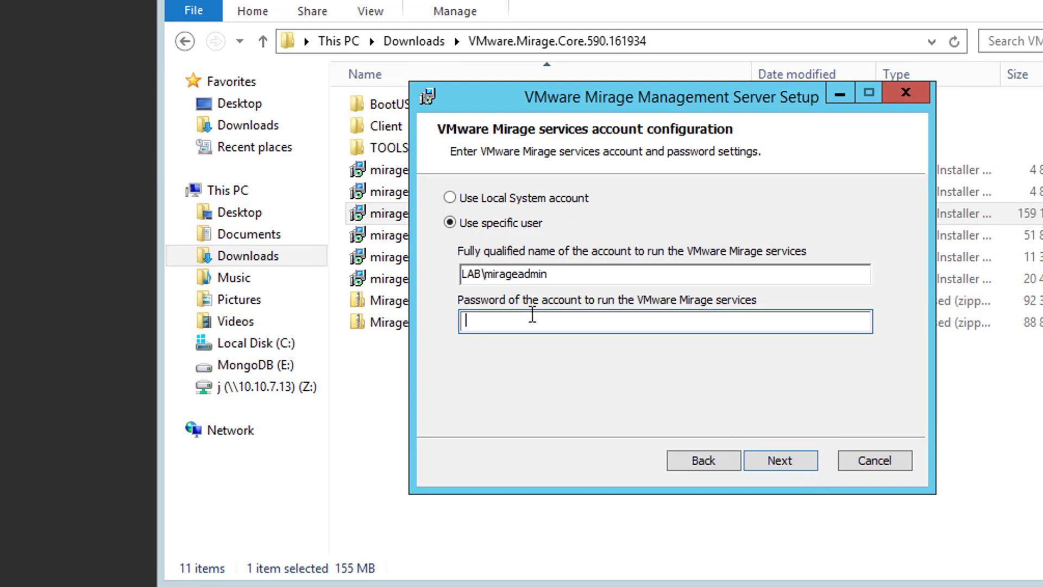
text(********)
click(786, 459)
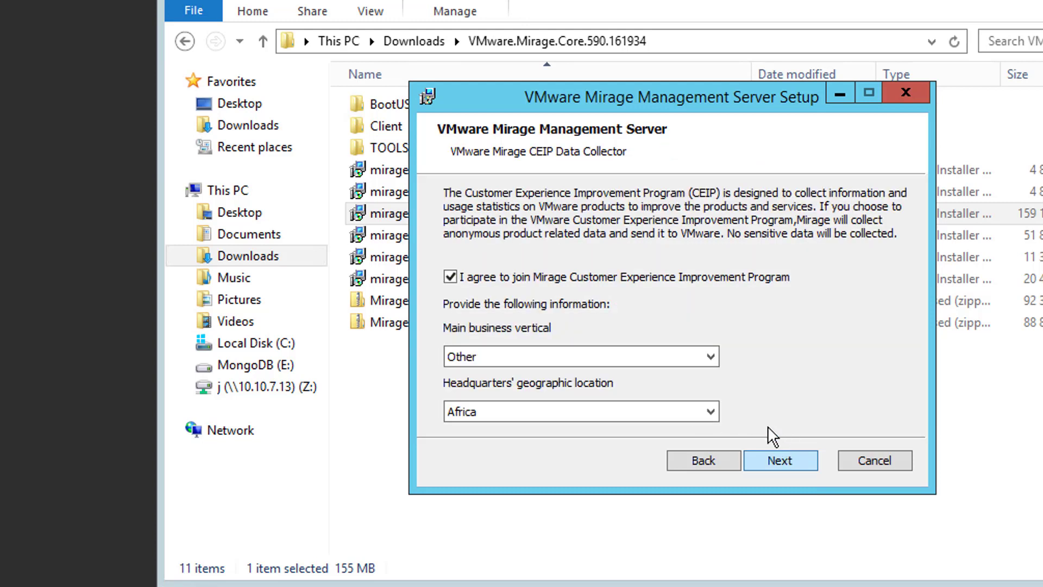
Step: Pick Education as the business vertical and reach the ready-to-install page
click(699, 364)
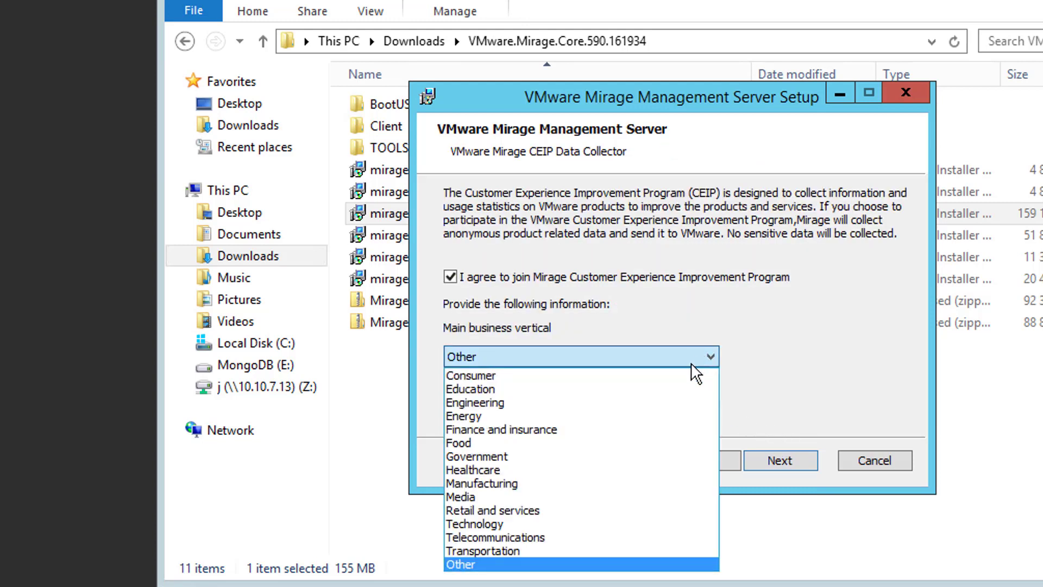
click(679, 390)
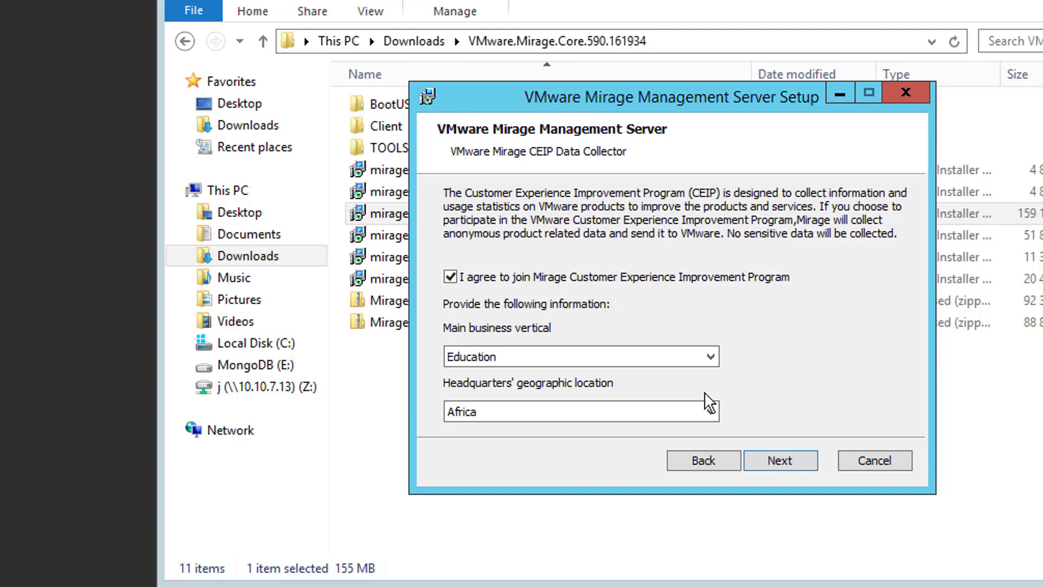
click(801, 463)
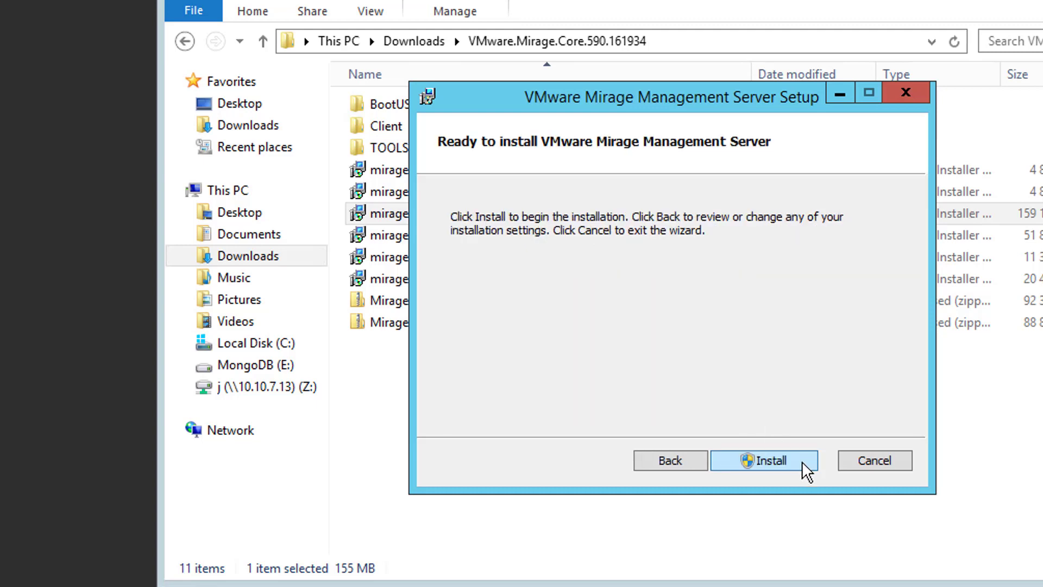
Step: Start the Mirage Management Server installation on MirageMS02 and let it reach the cache-storing stage
click(806, 466)
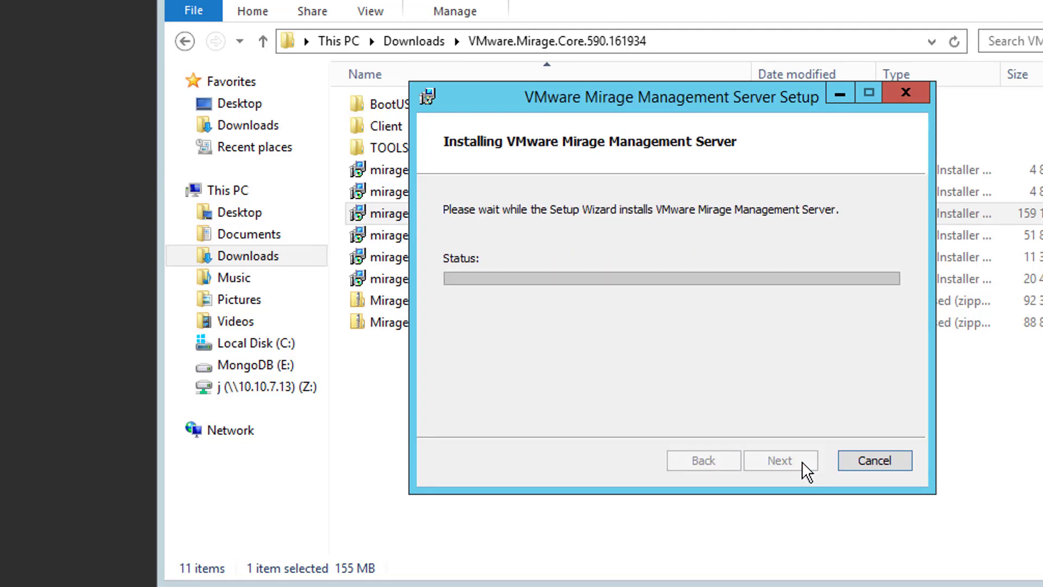